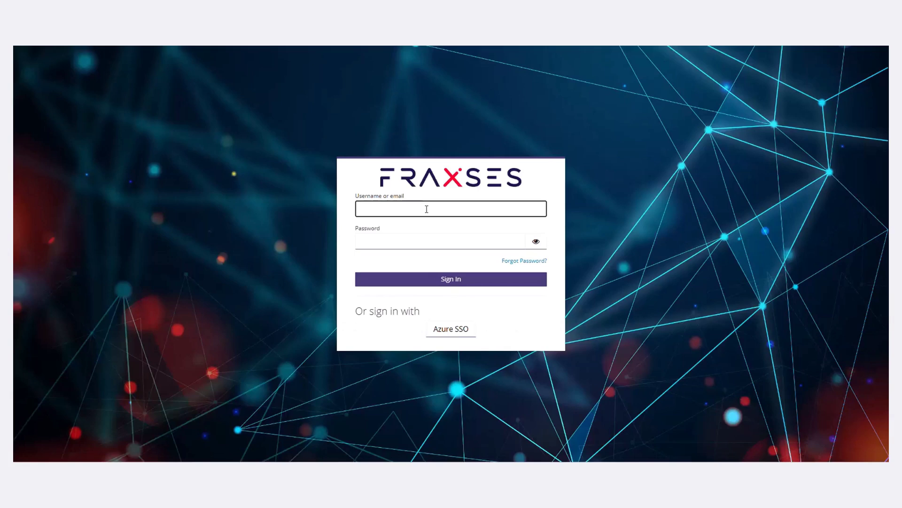
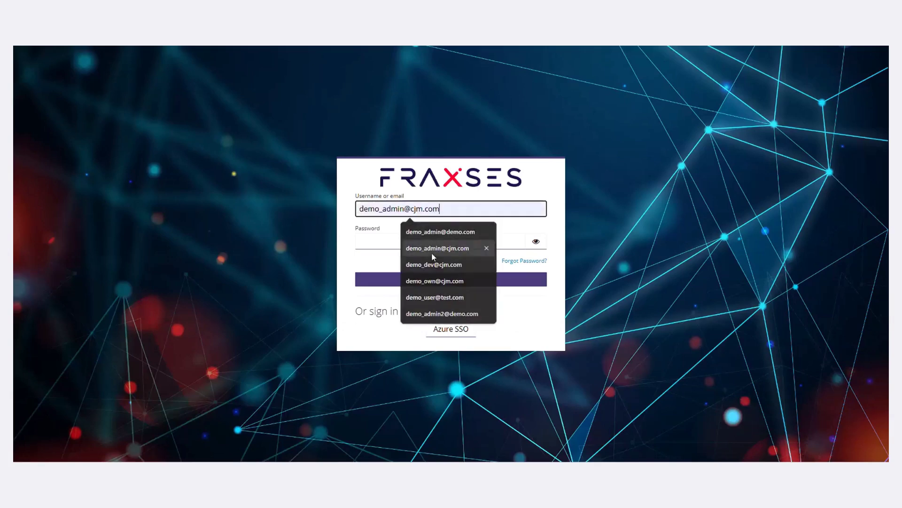
Step: Sign in with the demo admin username from autocomplete and its password
left_click(429, 248)
type("•••••••")
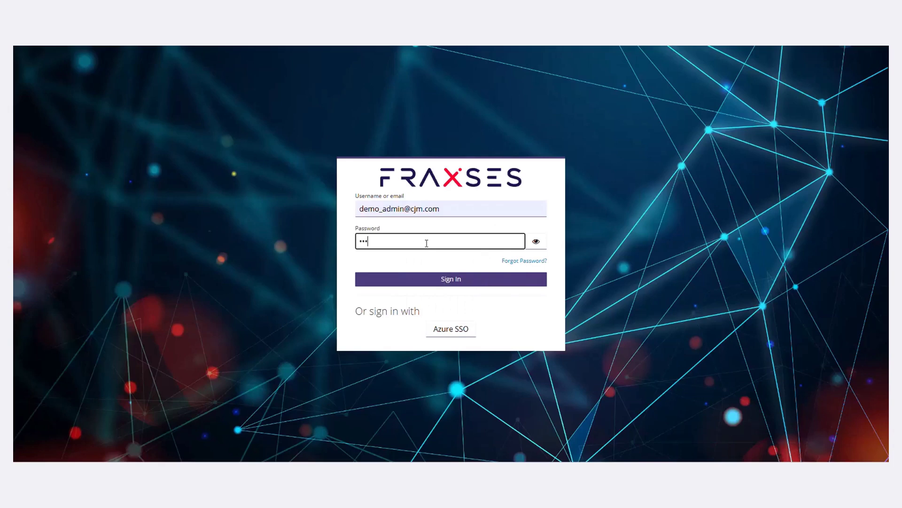
type("••")
key("Return")
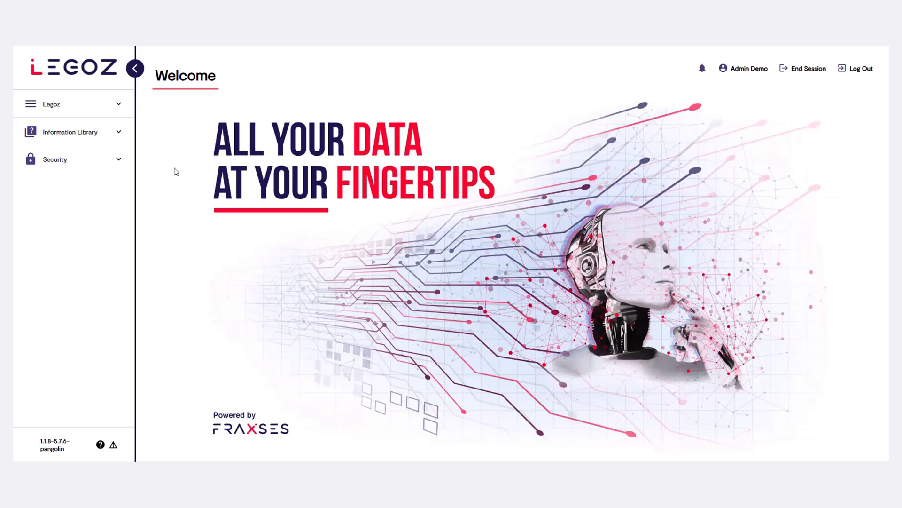
Step: Go to Security › Account Management › Users to see the seven existing accounts
left_click(116, 161)
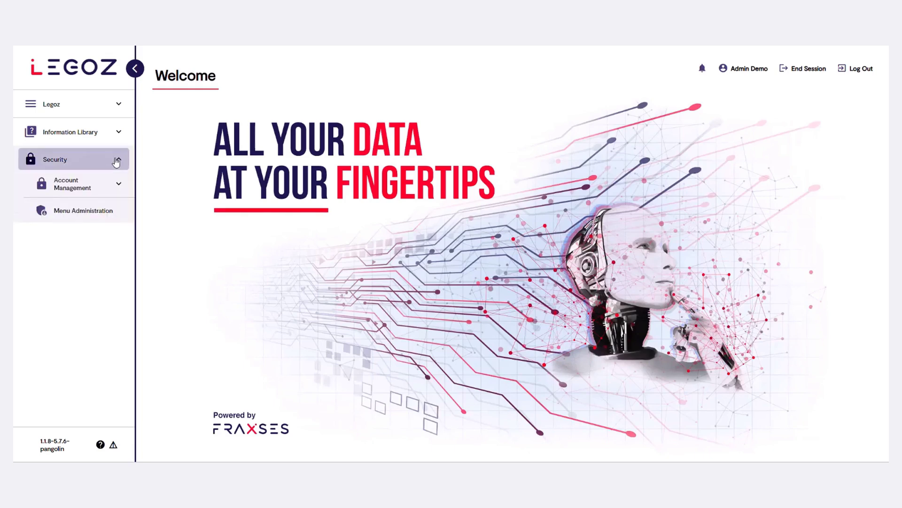
left_click(119, 185)
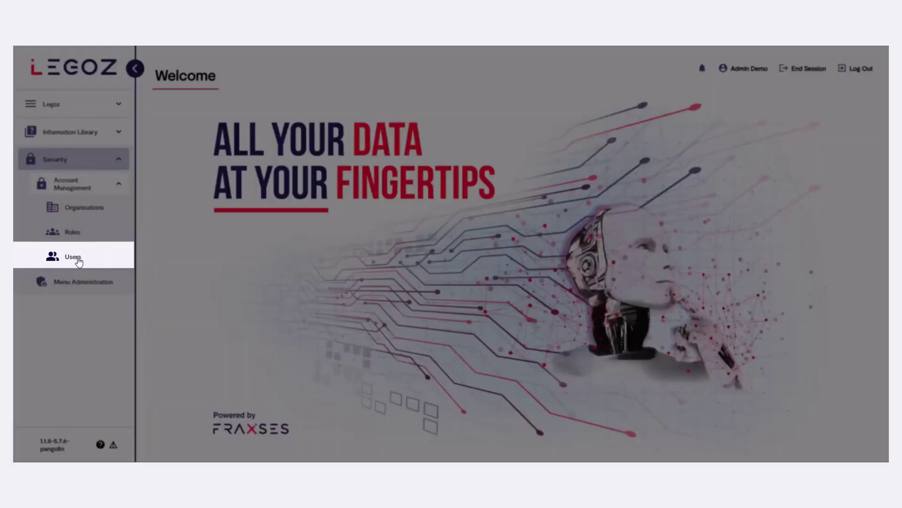
left_click(76, 262)
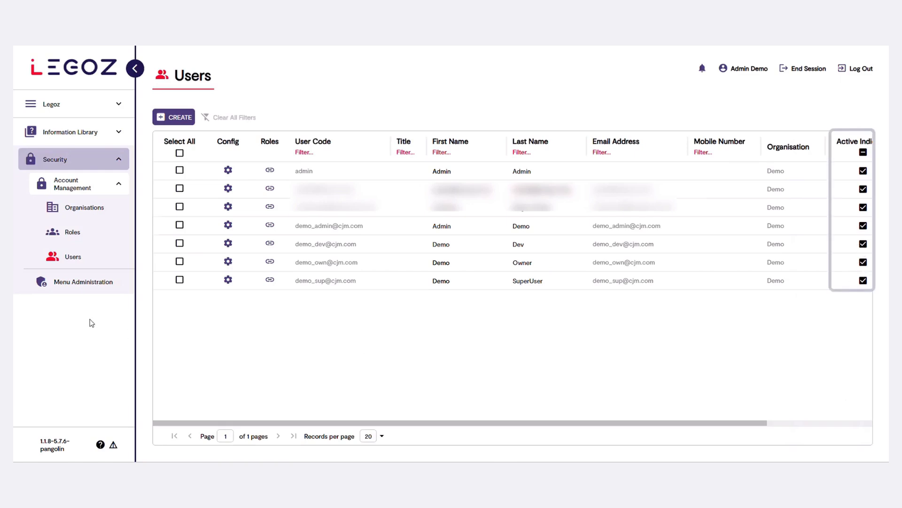
left_click(177, 119)
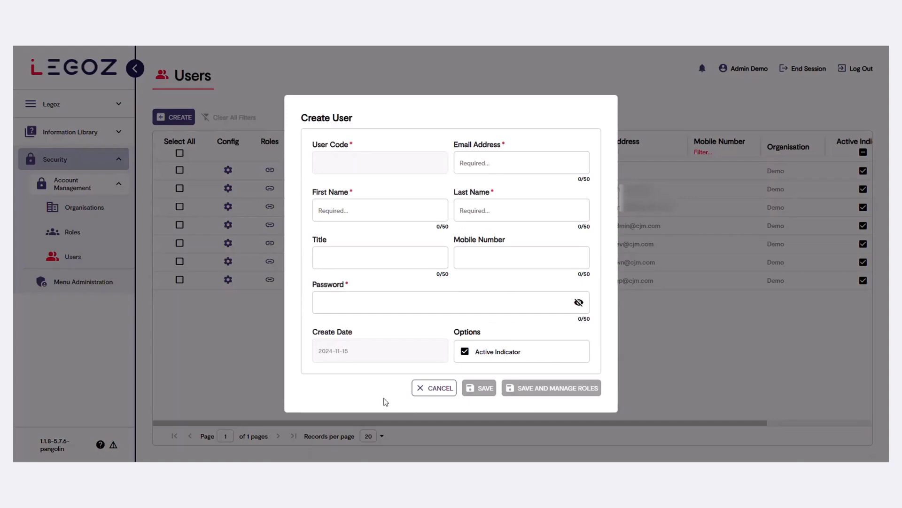
left_click(438, 390)
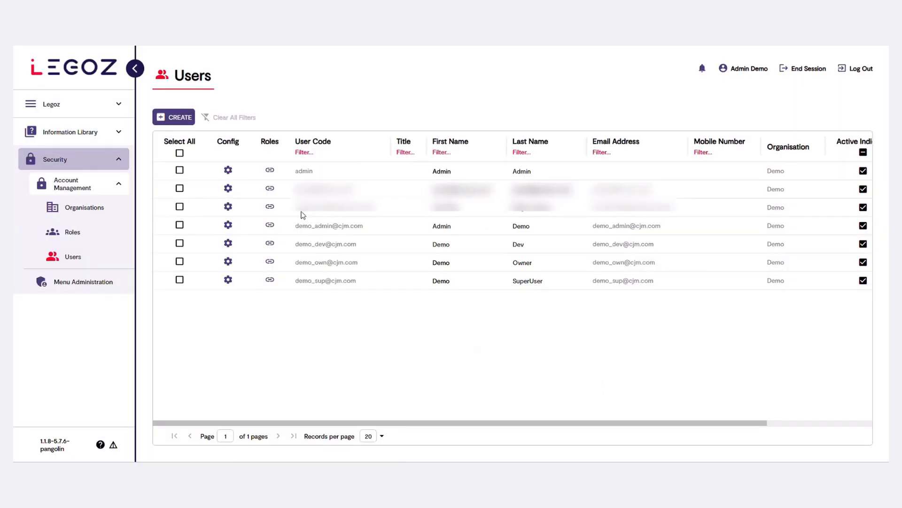
Step: Start a new user and enter the new user's e-mail address
left_click(177, 118)
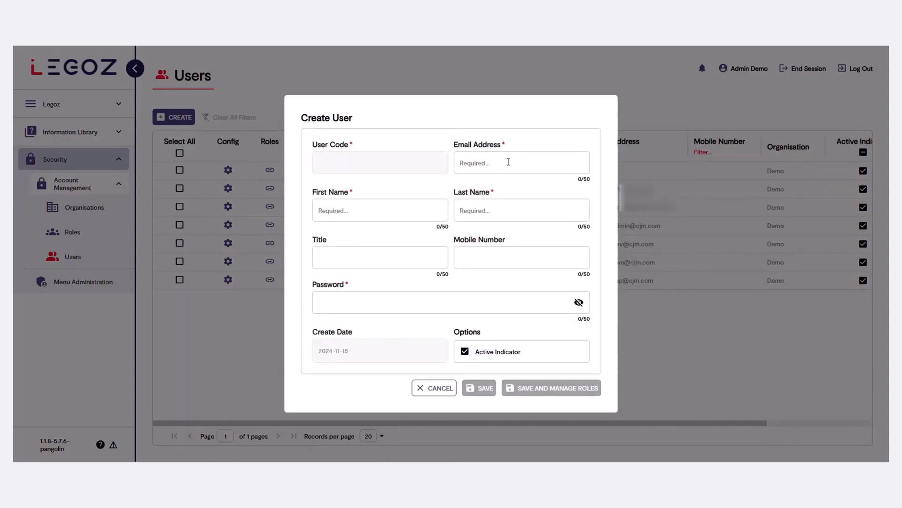
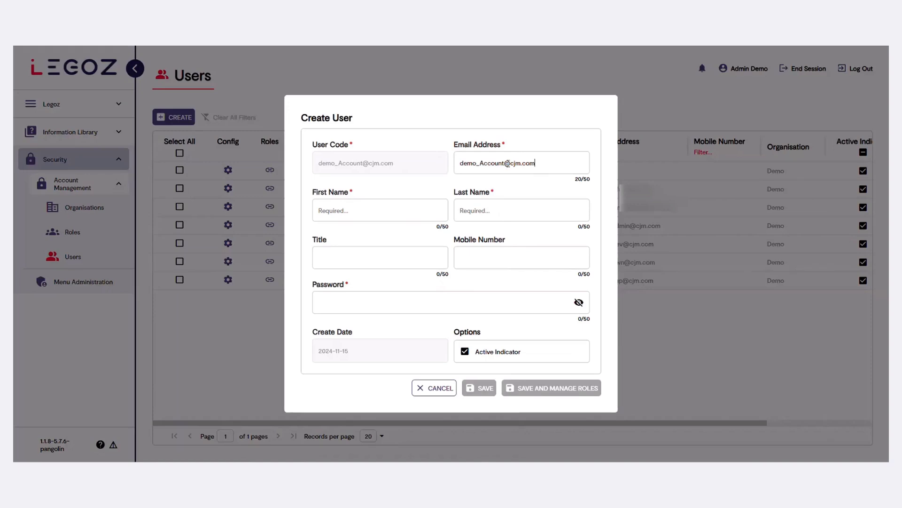
left_click_drag(533, 159, 308, 172)
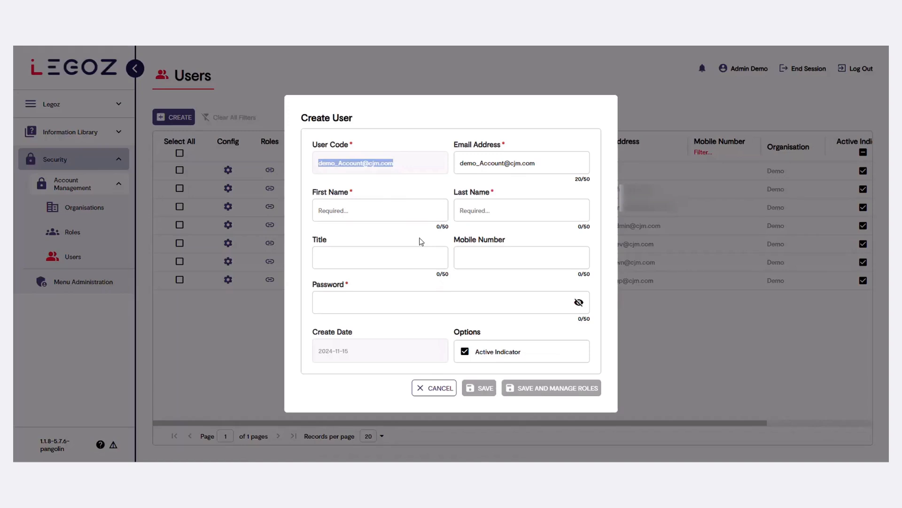
left_click(417, 210)
left_click(510, 210)
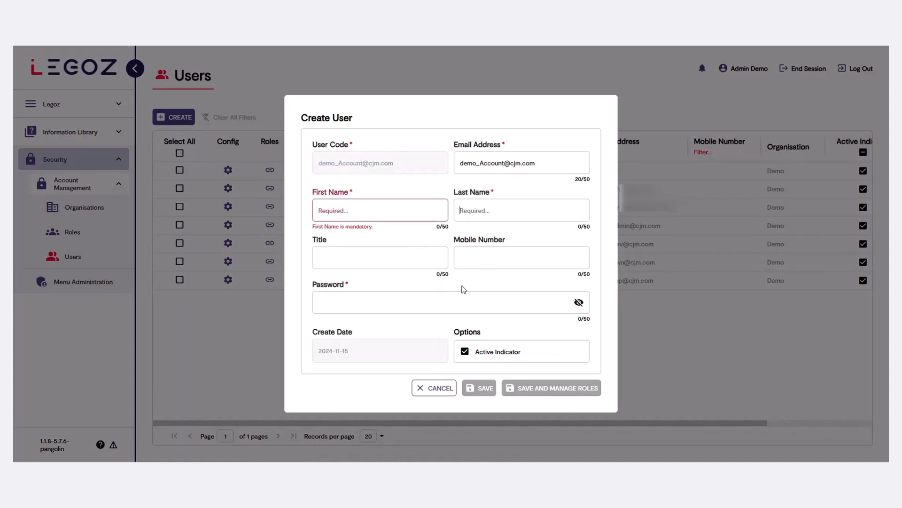
left_click(423, 296)
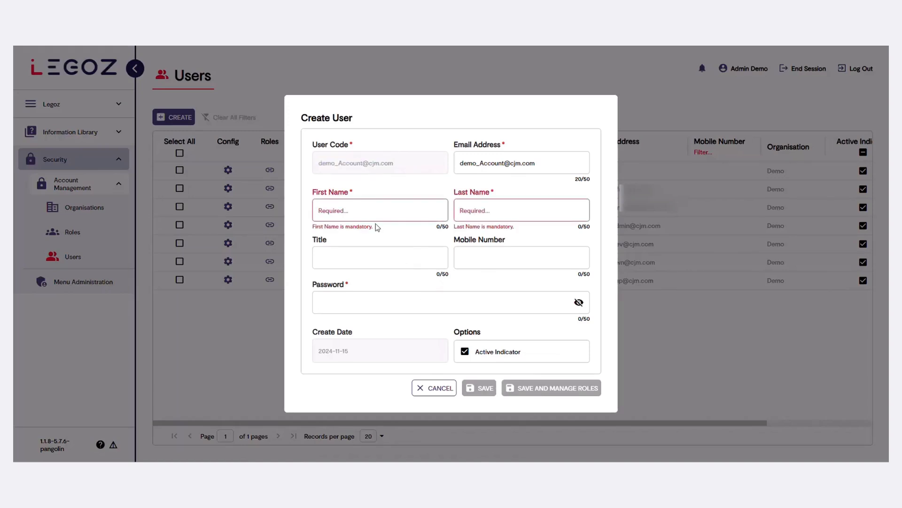
left_click(375, 211)
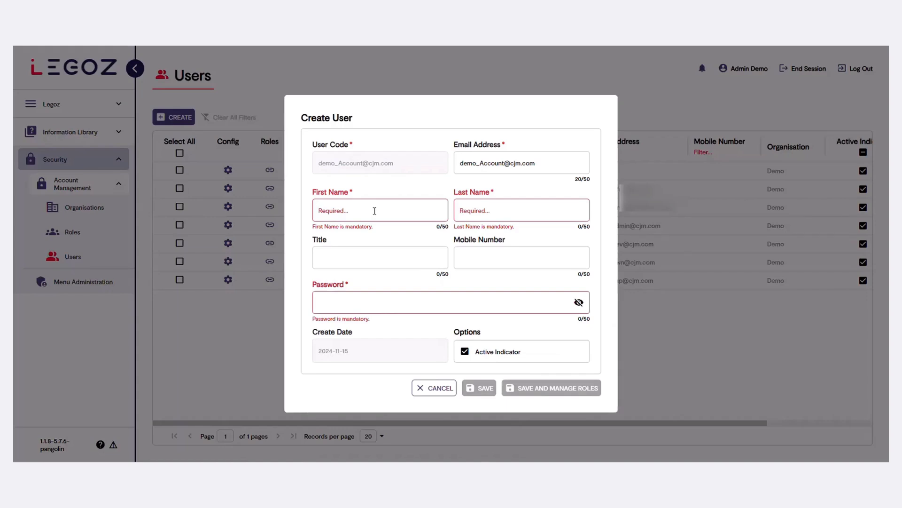
Step: Fill in first name Demo, last name Account and a password, then save and manage roles
type("Demo")
key("Tab")
type("A")
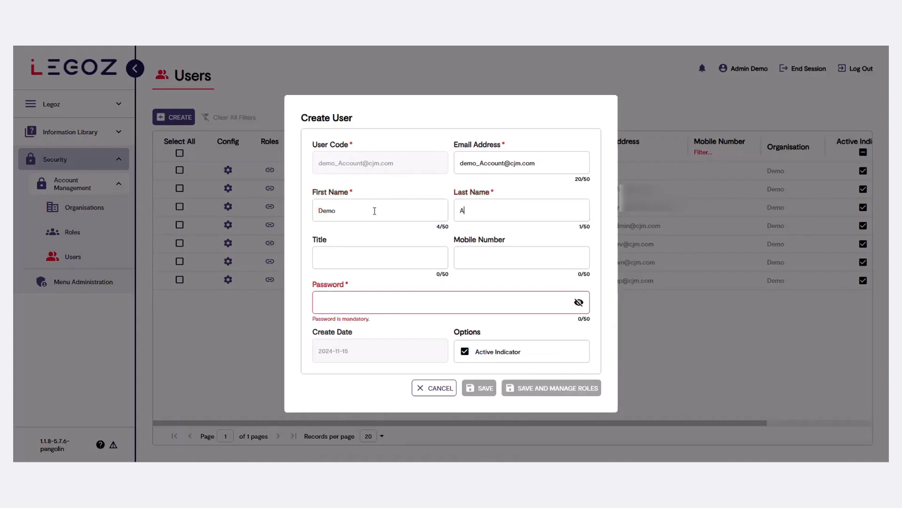
type("ccount")
left_click(368, 301)
type("Demo@1234")
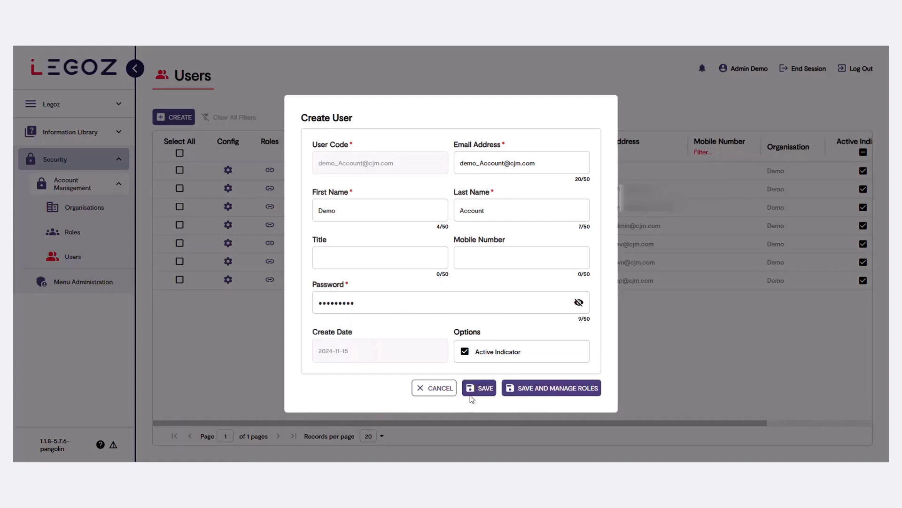
left_click(546, 392)
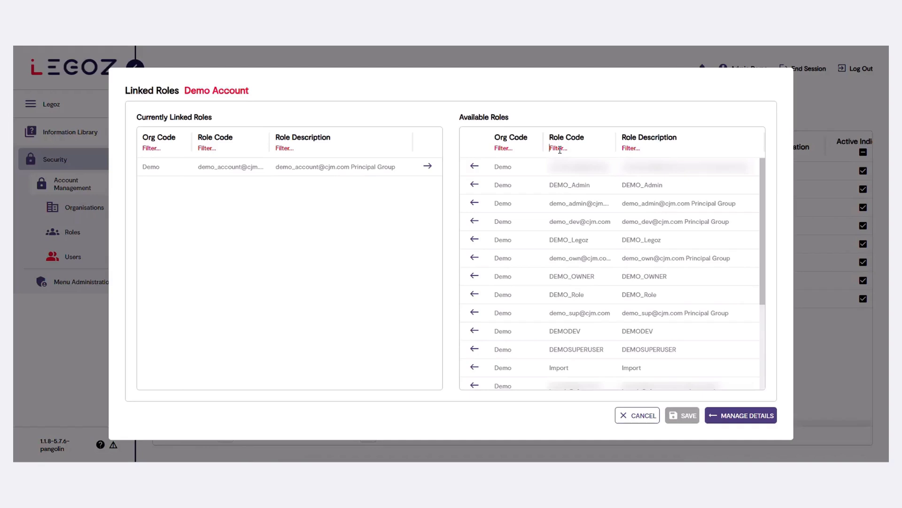
Step: Search demo_role, move DEMO_Role into Currently Linked Roles, and save the assignment
type("demo_role")
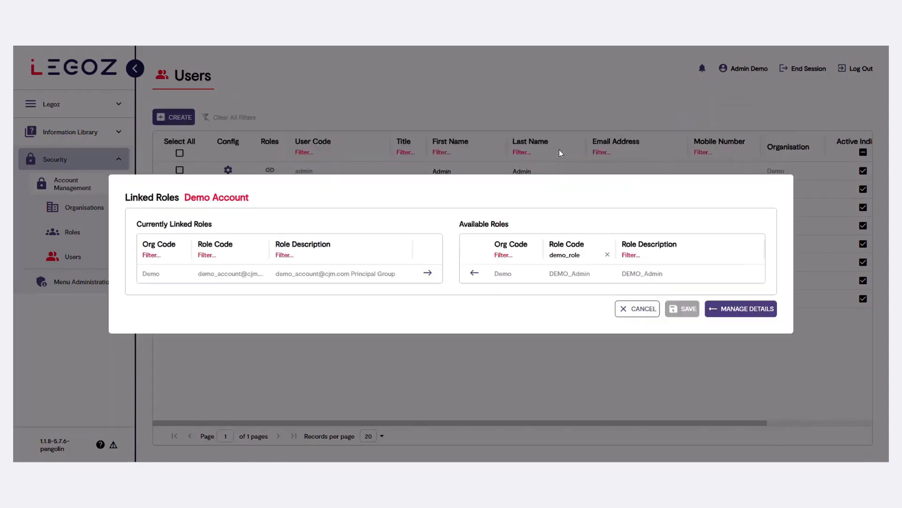
left_click(476, 275)
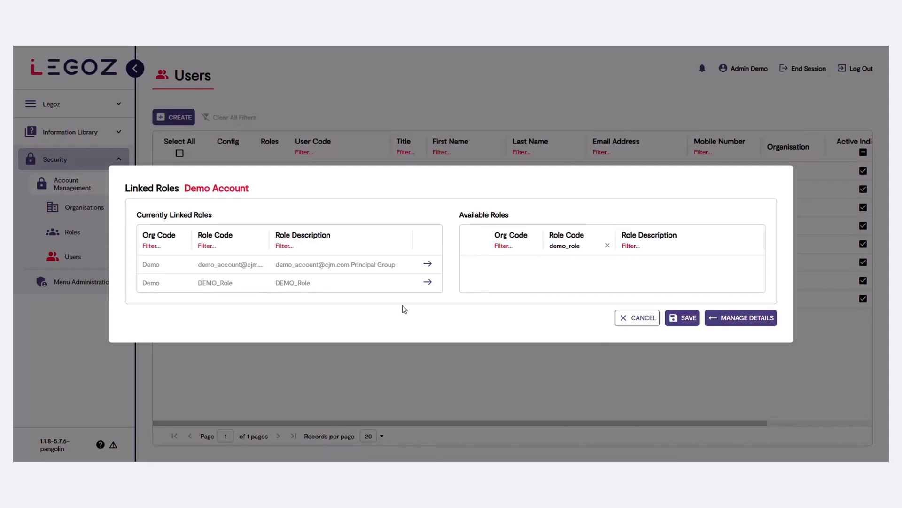
left_click(428, 282)
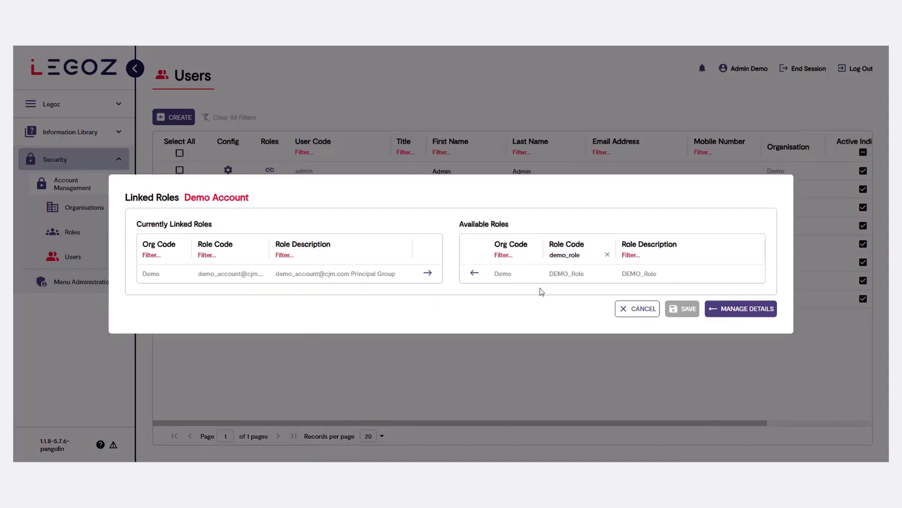
left_click(471, 274)
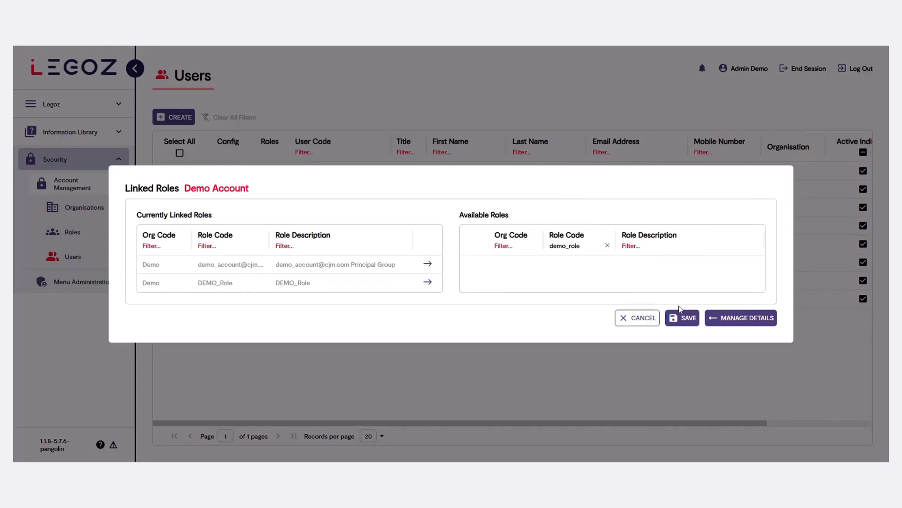
left_click(682, 317)
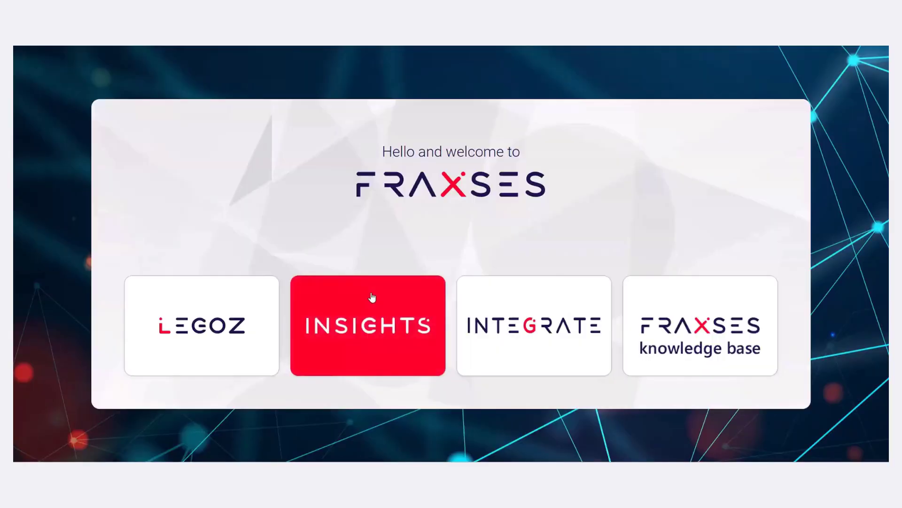
Step: Open Legoz and sign in with the Demo Account user's e-mail and password
left_click(225, 318)
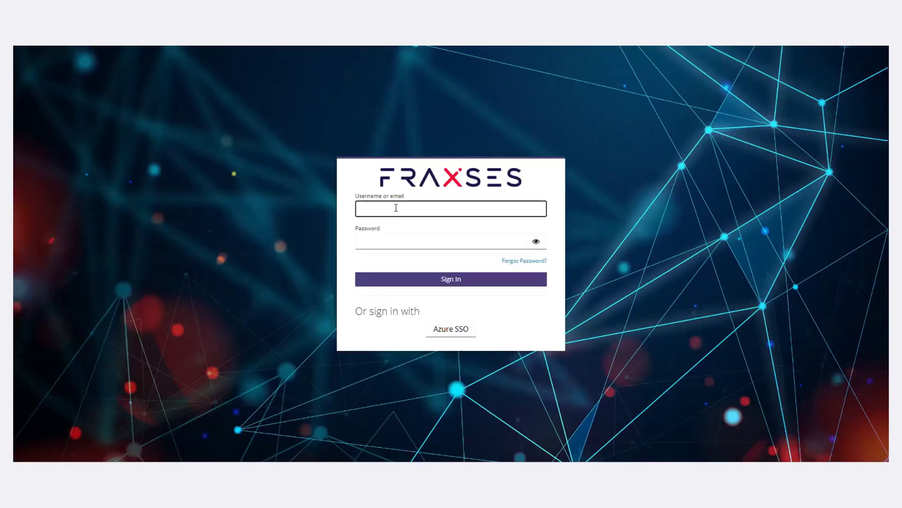
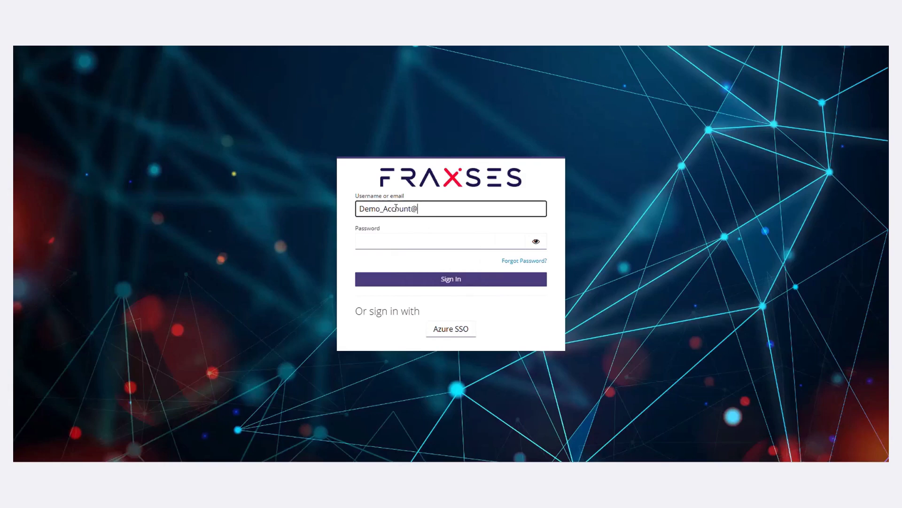
key("Tab")
type("********")
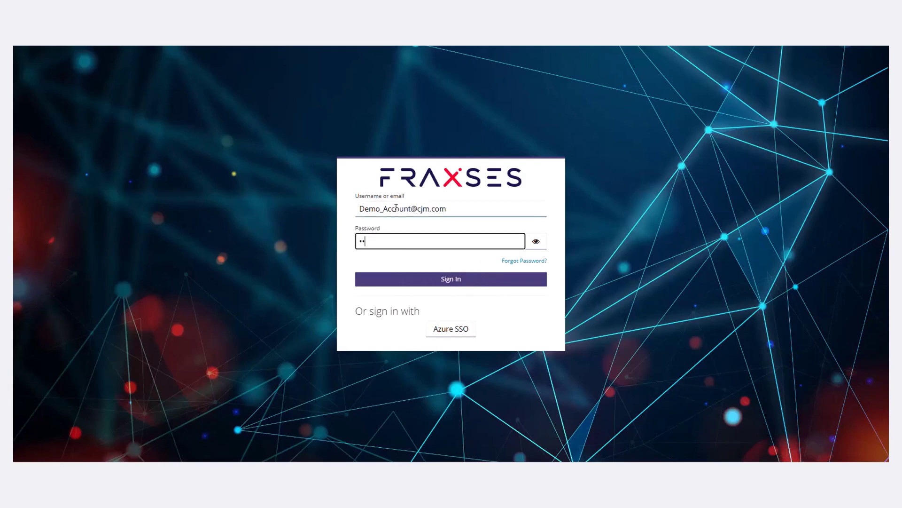
key("Return")
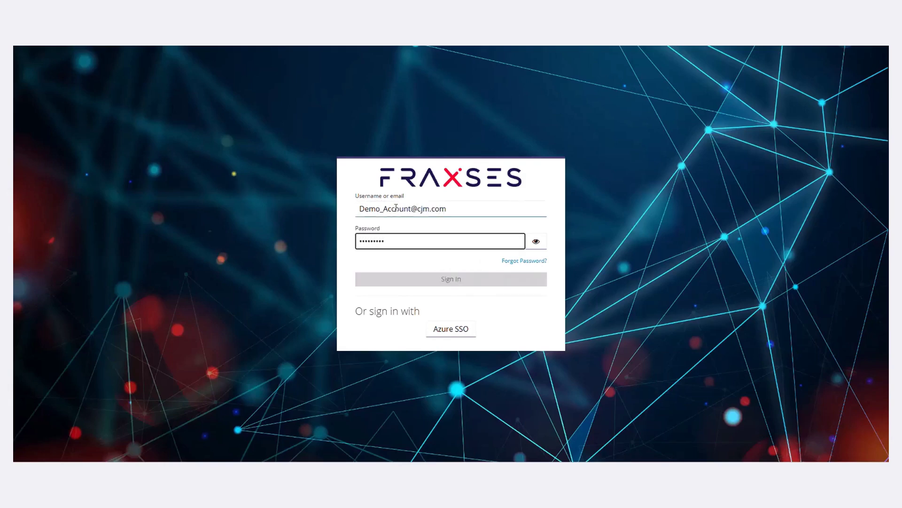
Step: Enter and confirm a new password for Demo Account, then submit it
type("*******")
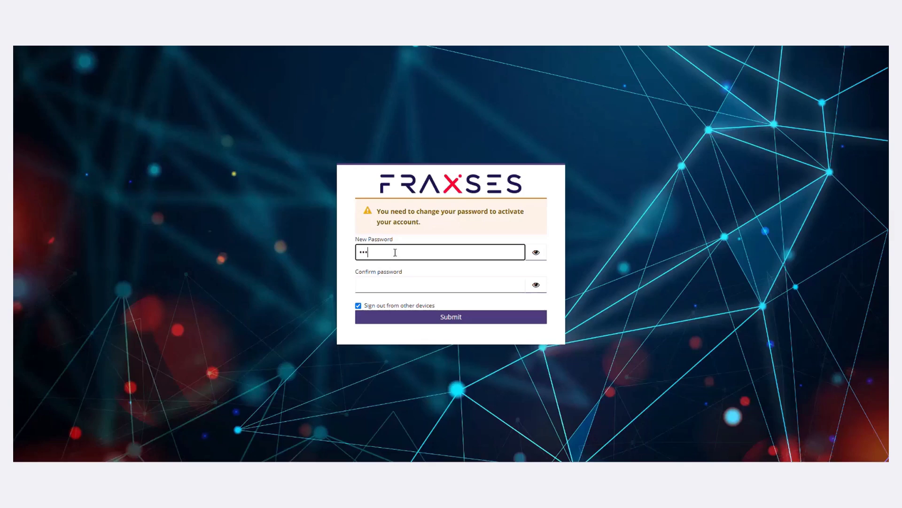
type("**")
key("Tab")
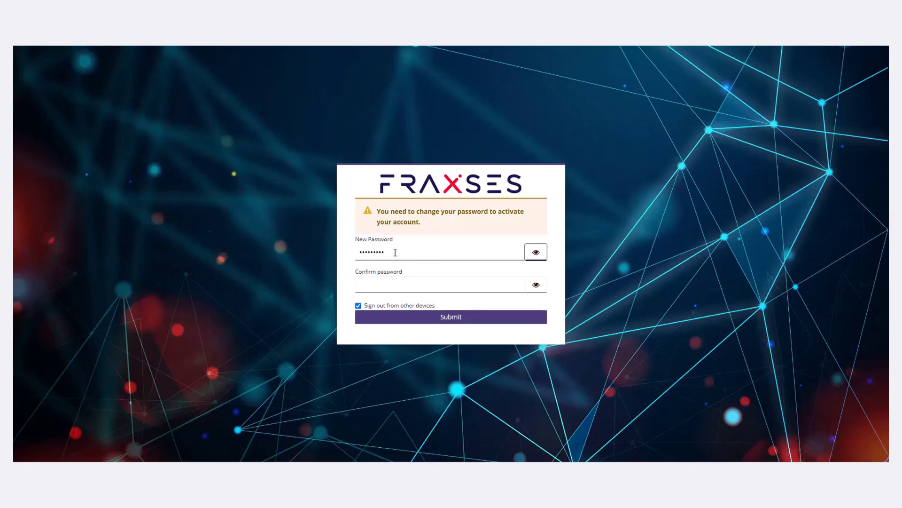
key("Tab")
type("*")
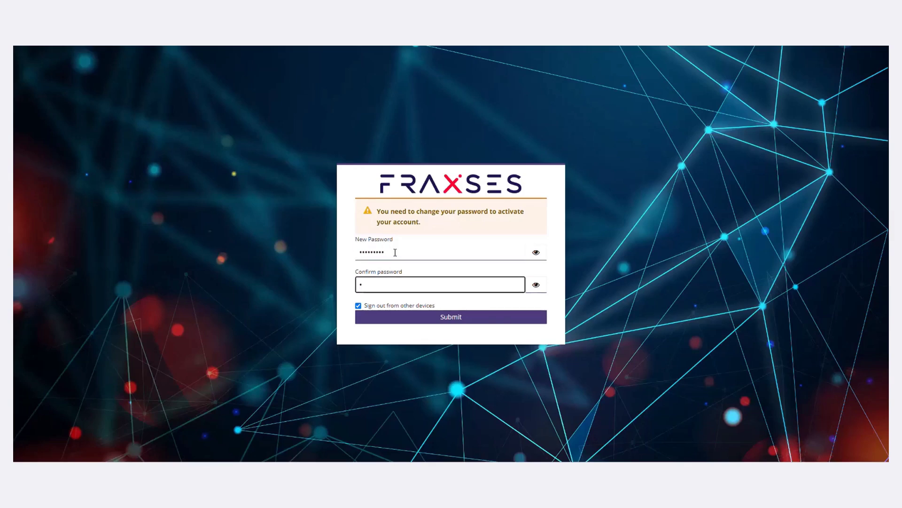
type("********")
key("Return")
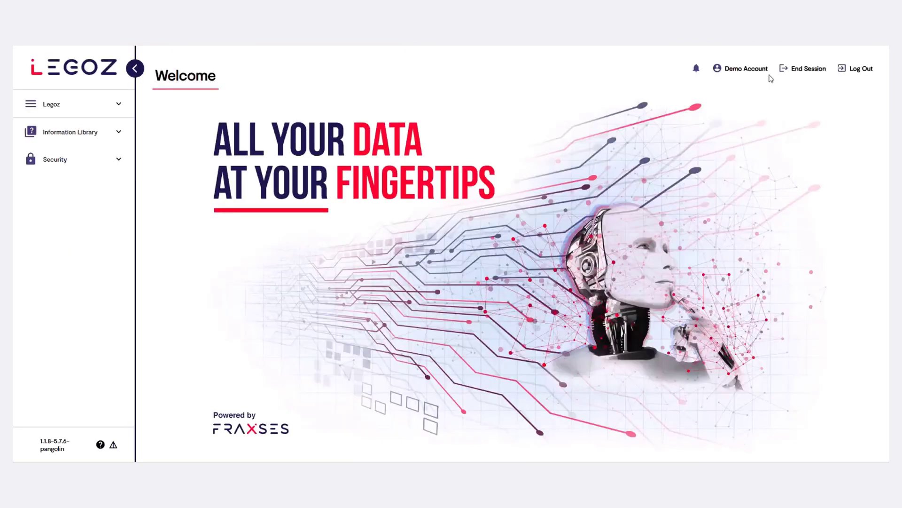
left_click(752, 71)
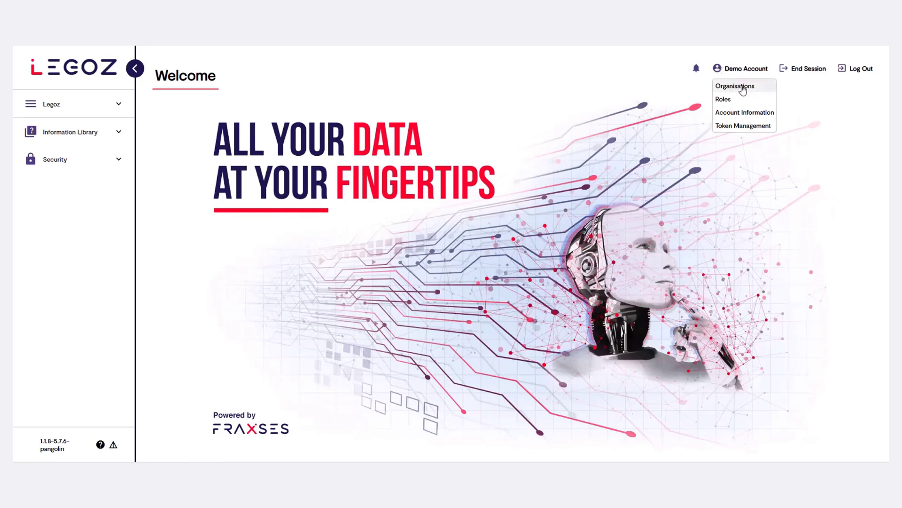
left_click(765, 89)
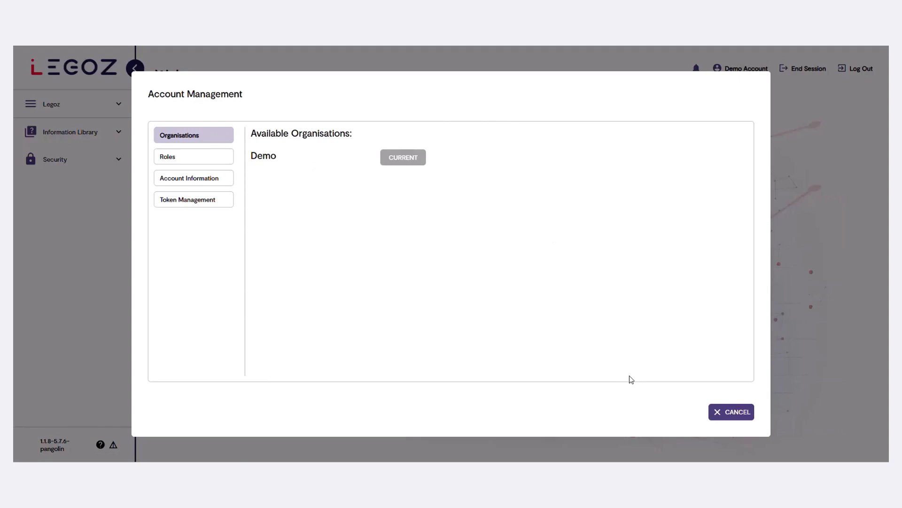
left_click(731, 417)
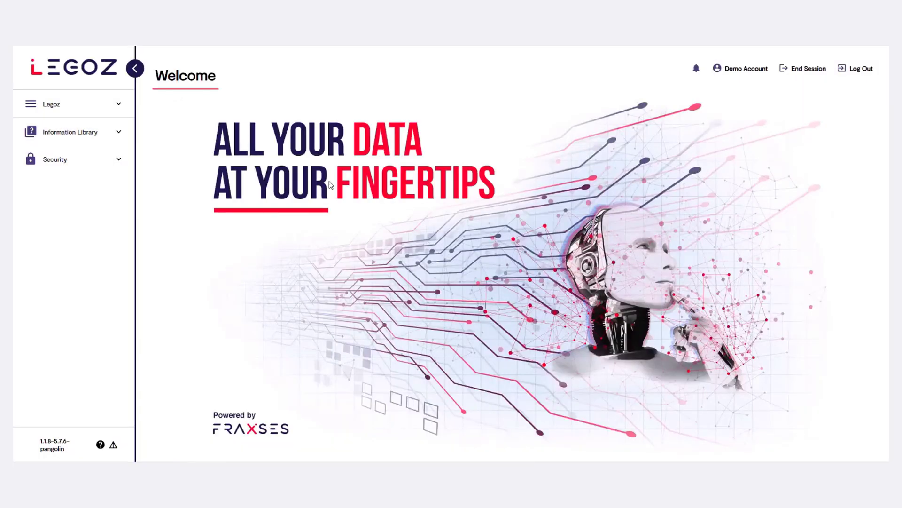
Step: Expand Legoz in the sidebar and go through Data Sources to Object Builder
left_click(124, 109)
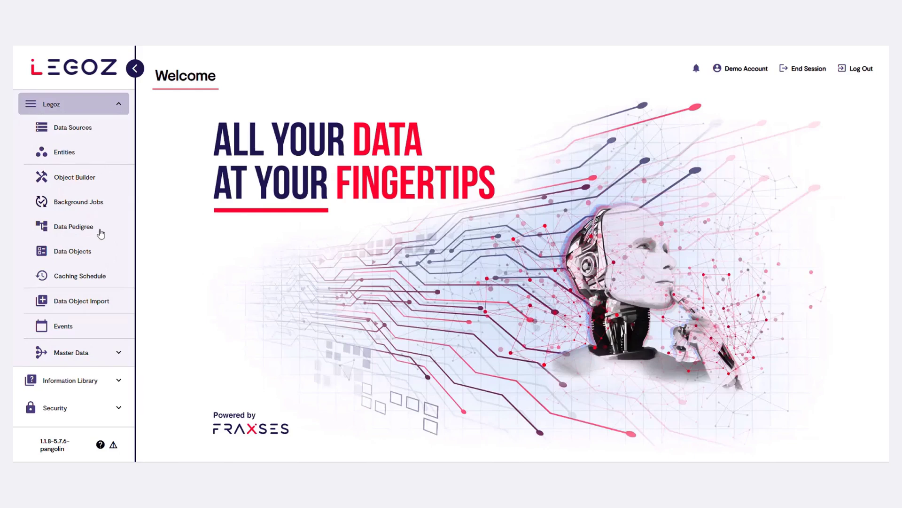
left_click(77, 128)
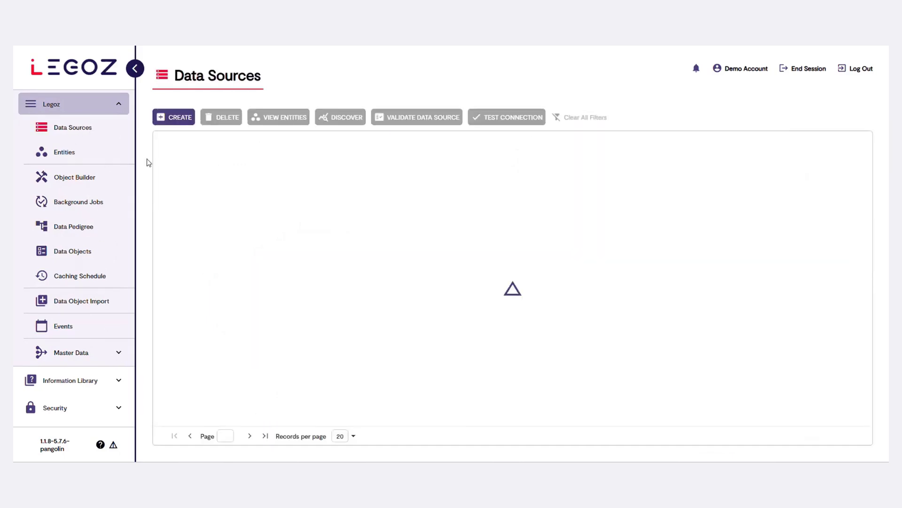
left_click(78, 182)
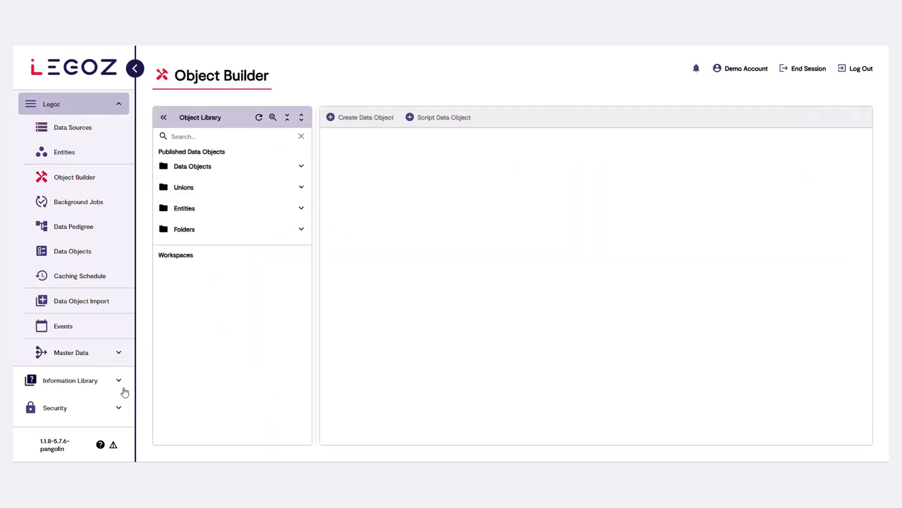